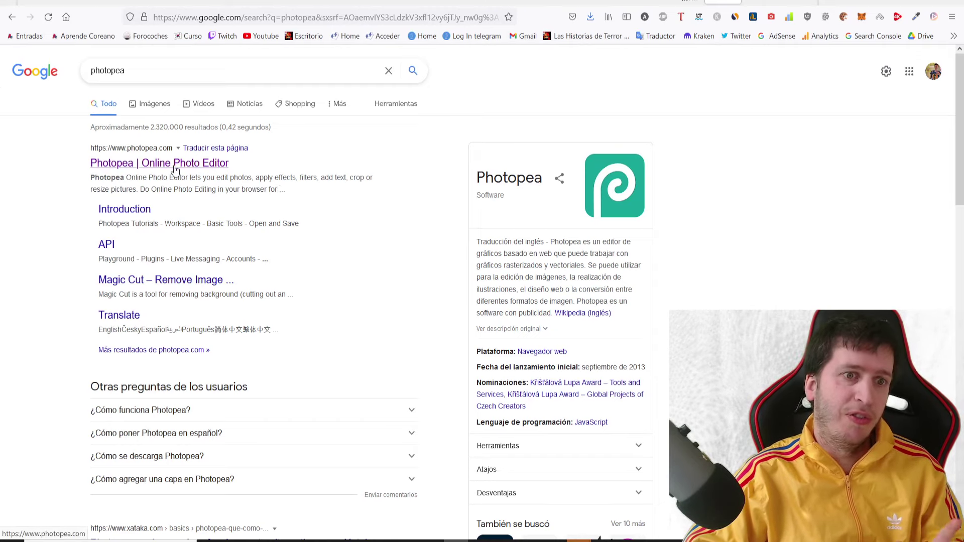
- Go to the Photopea online photo editor from the Google results for 'photopea'
{"action": "left_click", "coordinate": [175, 164]}
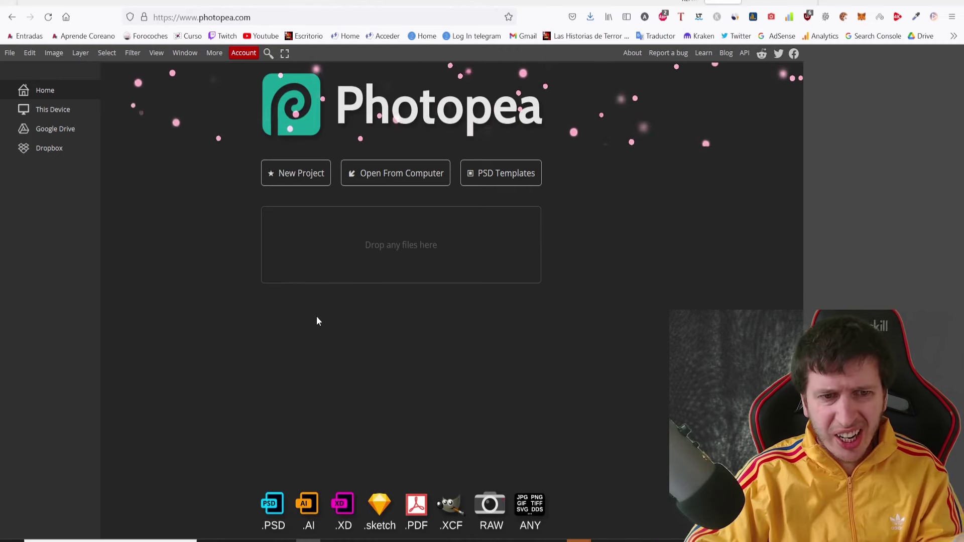
- Move the folder holding the poster files aside, clearing its file selection
{"action": "key", "text": "alt+Tab"}
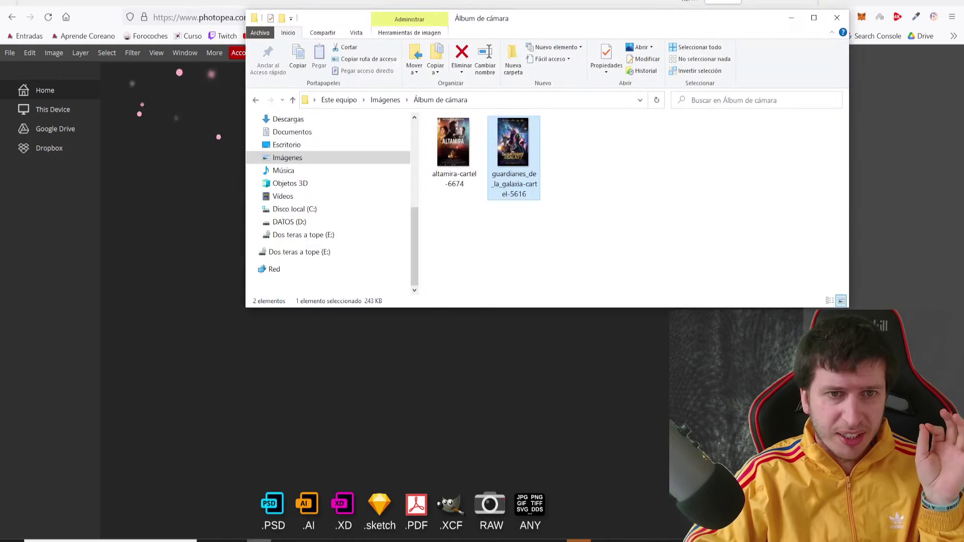
{"action": "left_click", "coordinate": [572, 189]}
{"action": "left_click_drag", "start_coordinate": [521, 22], "coordinate": [709, 87]}
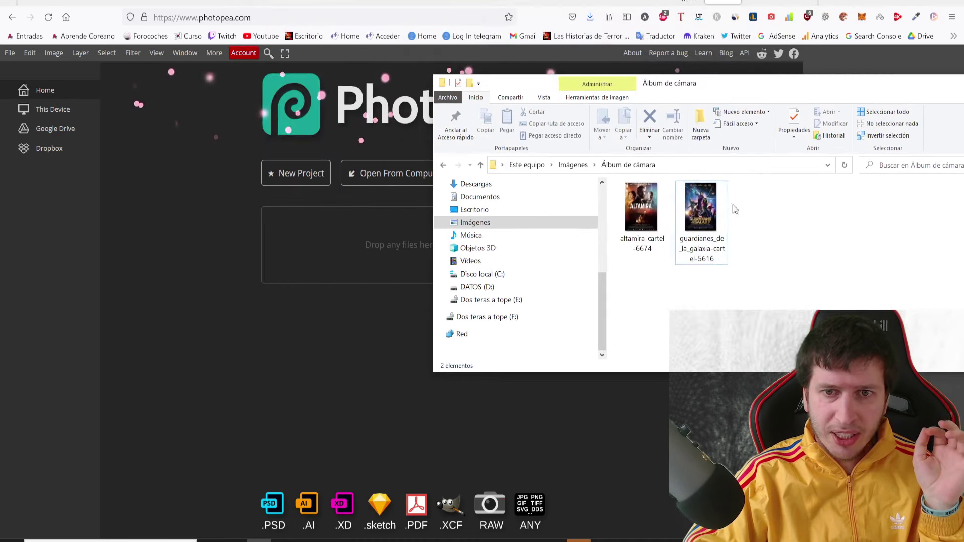
{"action": "scroll", "coordinate": [733, 203], "scroll_direction": "up", "scroll_amount": 2, "text": "ctrl"}
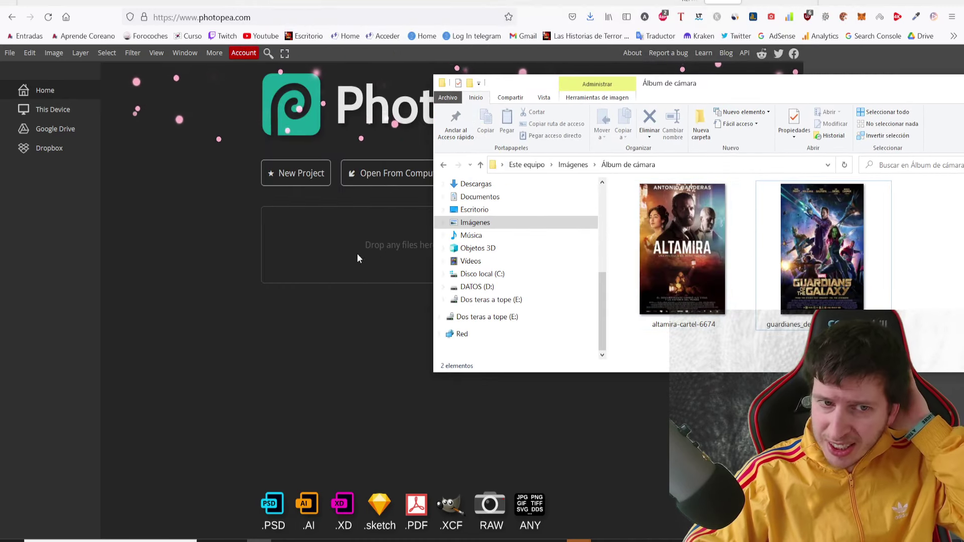
- Open altamira-cartel-6674.psd from the computer in Photopea
{"action": "left_click", "coordinate": [280, 288]}
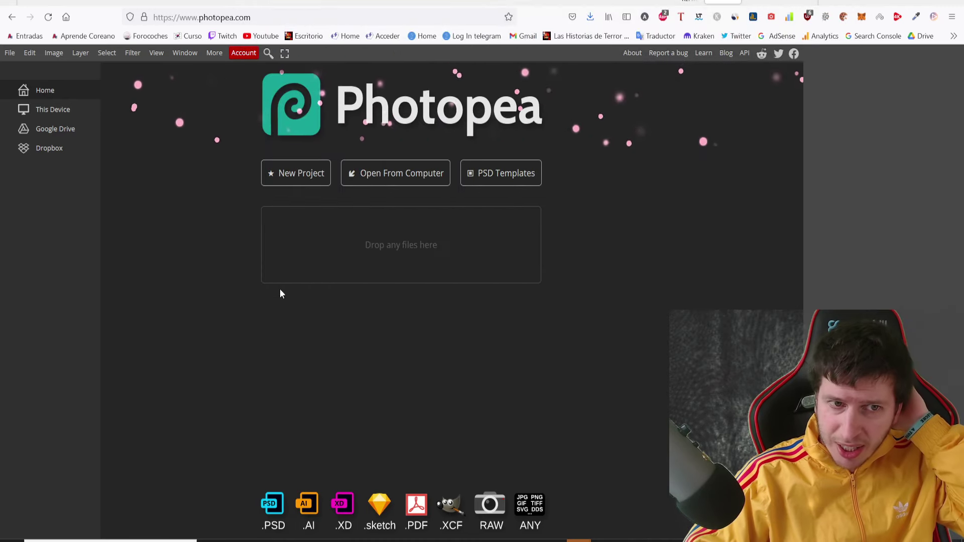
{"action": "left_click", "coordinate": [408, 182]}
{"action": "double_click", "coordinate": [130, 68]}
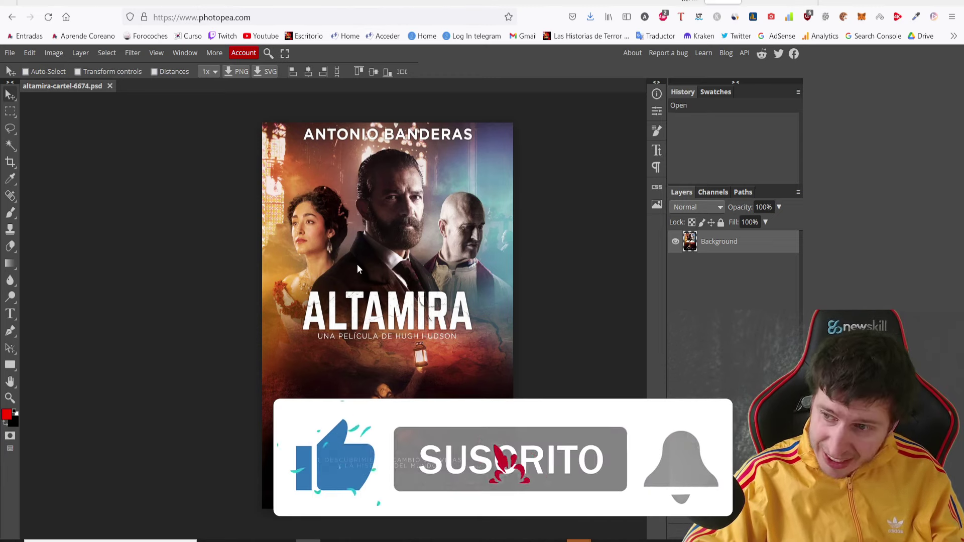
- Zoom the canvas in on the ALTAMIRA title and its subtitle
{"action": "scroll", "coordinate": [357, 264], "scroll_direction": "up", "scroll_amount": 2}
{"action": "scroll", "coordinate": [358, 281], "scroll_direction": "up", "scroll_amount": 1}
{"action": "scroll", "coordinate": [360, 342], "scroll_direction": "up", "scroll_amount": 3}
{"action": "scroll", "coordinate": [361, 342], "scroll_direction": "down", "scroll_amount": 3}
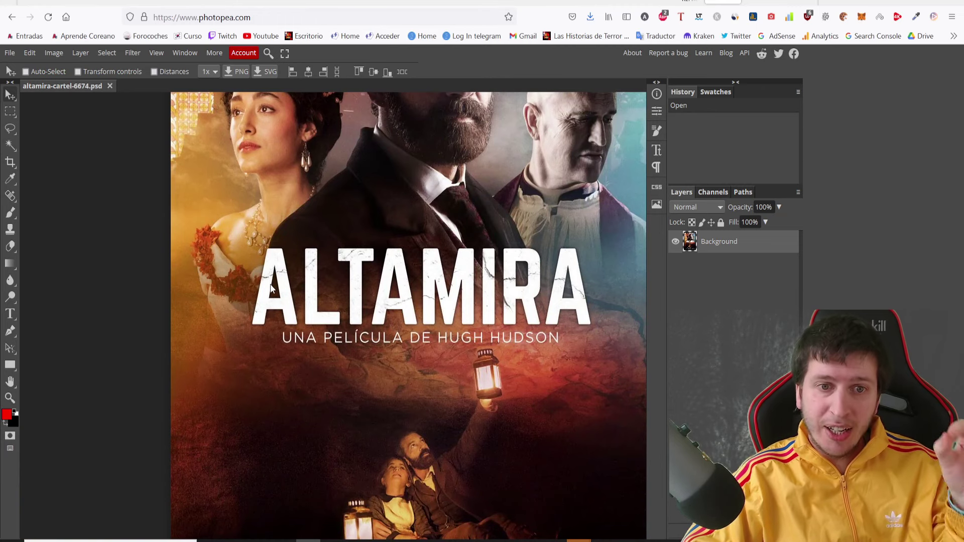
{"action": "scroll", "coordinate": [360, 325], "scroll_direction": "down", "scroll_amount": 3}
{"action": "scroll", "coordinate": [359, 326], "scroll_direction": "up", "scroll_amount": 3}
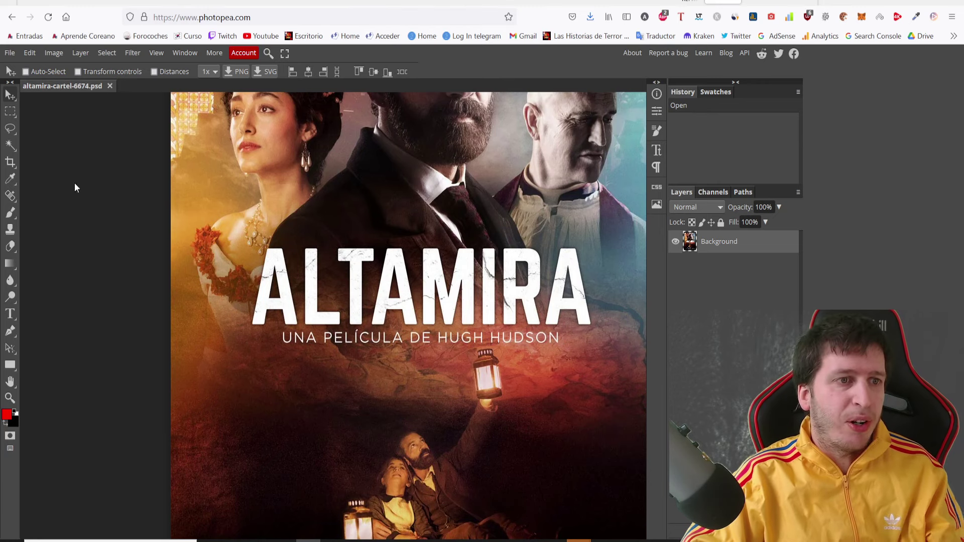
- Draw a loose lasso loop around the ALTAMIRA title and subtitle
{"action": "left_click", "coordinate": [10, 132]}
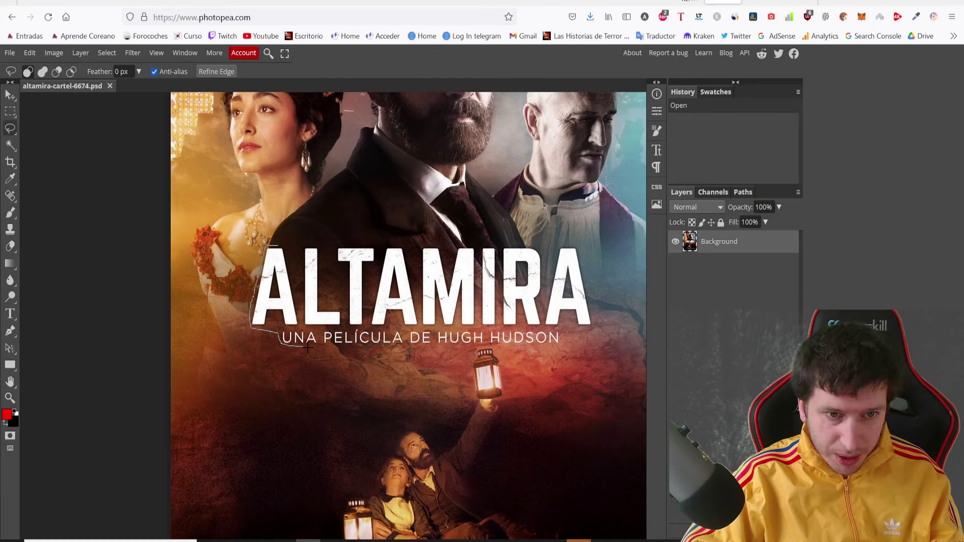
{"action": "left_click_drag", "start_coordinate": [470, 347], "coordinate": [540, 348]}
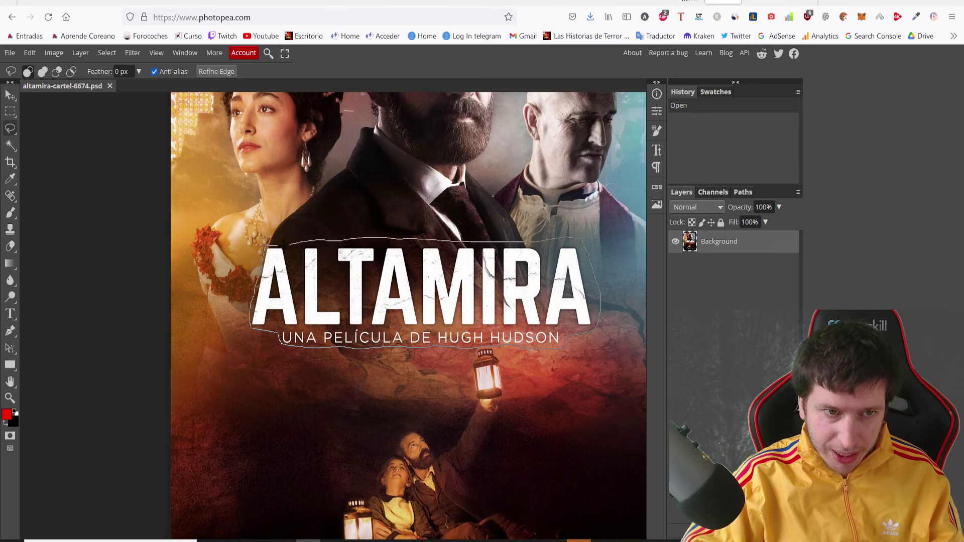
{"action": "left_click_drag", "start_coordinate": [282, 245], "coordinate": [271, 246]}
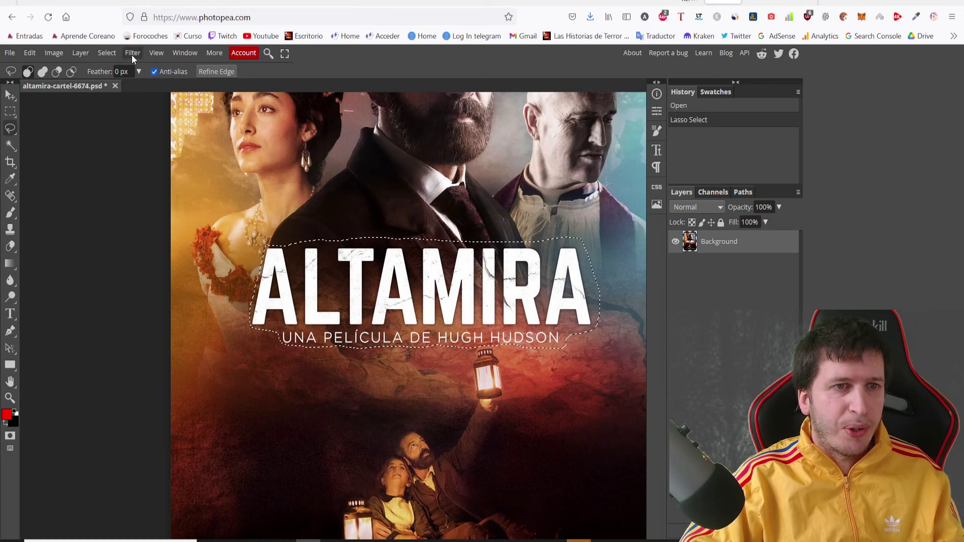
{"action": "left_click", "coordinate": [115, 59]}
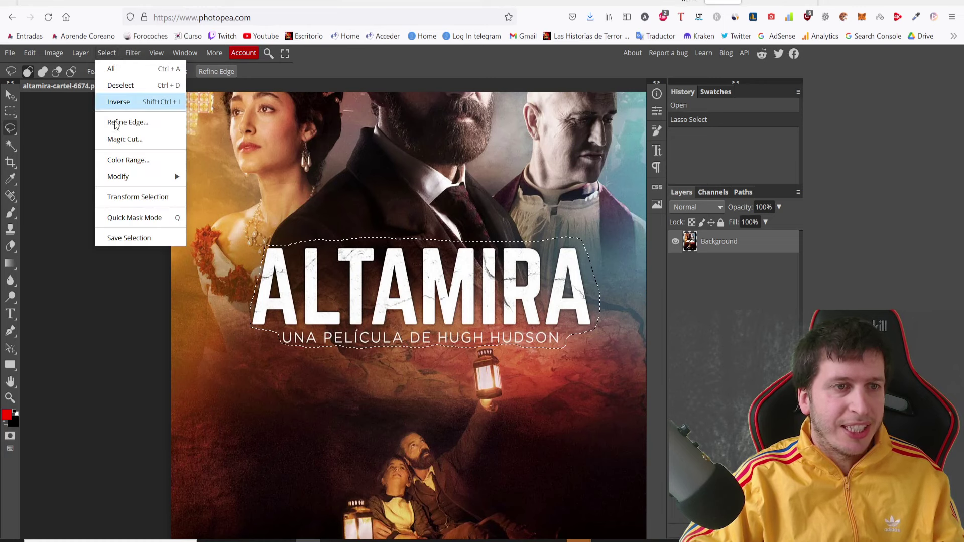
- Narrow the selection to the white title letters with Color Range, Sampled Colors, fuzziness 146
{"action": "left_click", "coordinate": [129, 159]}
{"action": "mouse_move", "coordinate": [233, 132]}
{"action": "left_mouse_down"}
{"action": "mouse_move", "coordinate": [724, 177]}
{"action": "mouse_move", "coordinate": [710, 182]}
{"action": "left_mouse_up"}
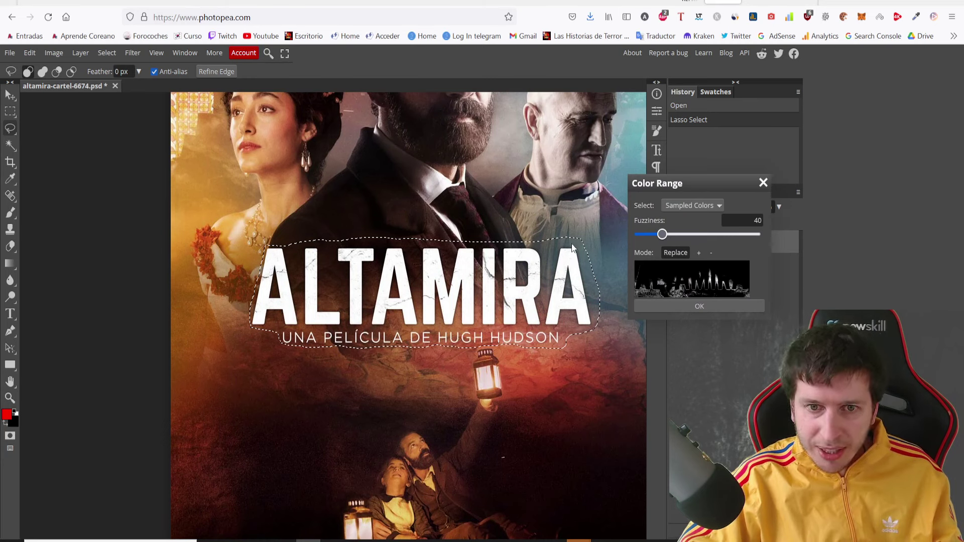
{"action": "left_click", "coordinate": [570, 260]}
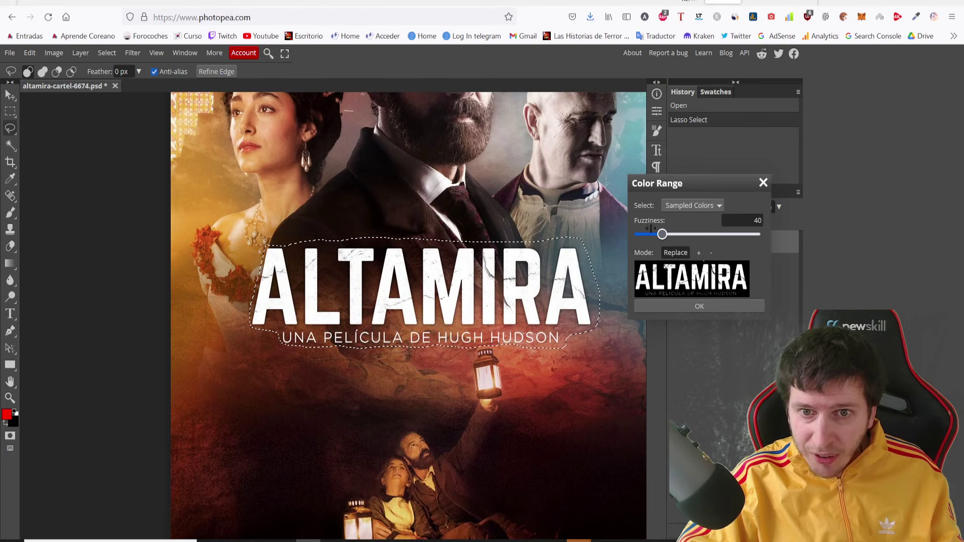
{"action": "left_click", "coordinate": [663, 296]}
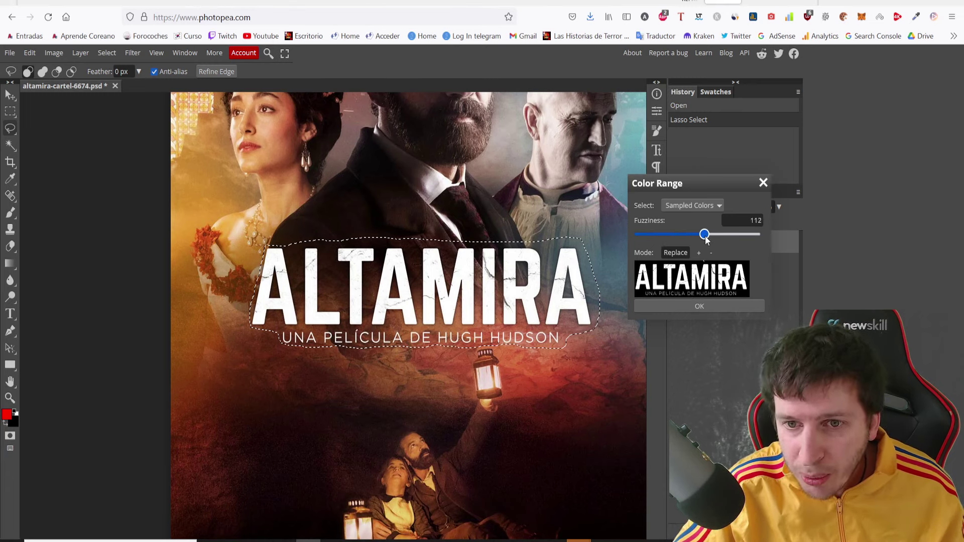
{"action": "left_click_drag", "start_coordinate": [733, 237], "coordinate": [761, 236]}
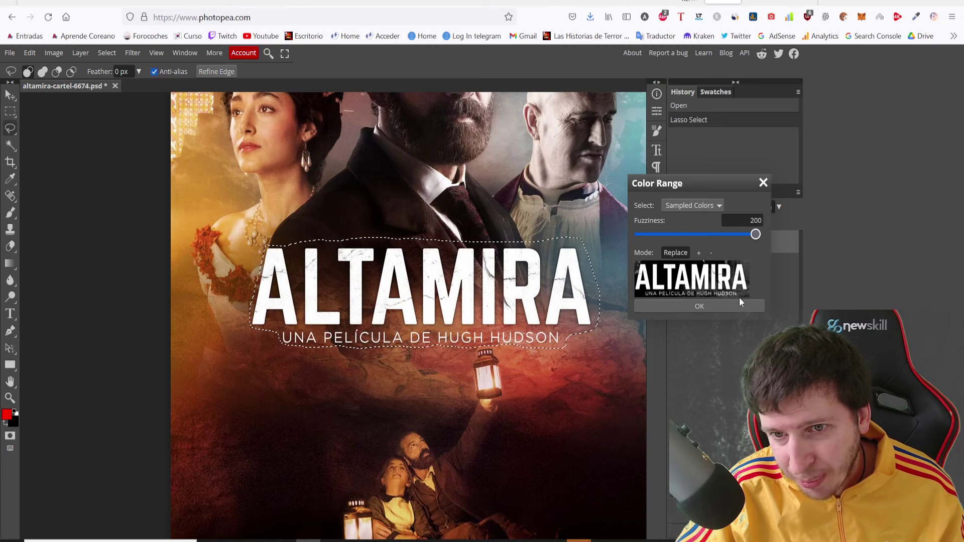
{"action": "left_click_drag", "start_coordinate": [755, 234], "coordinate": [733, 235]}
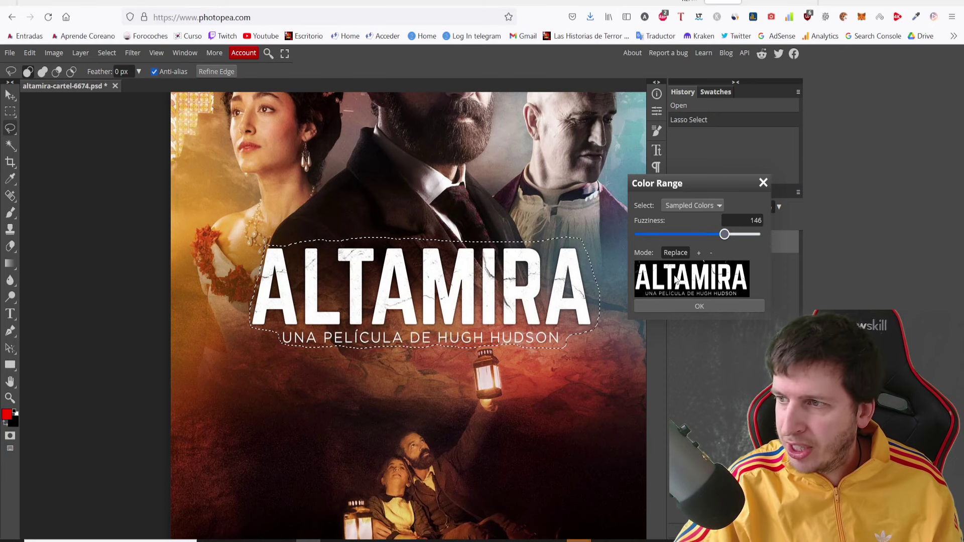
{"action": "left_click_drag", "start_coordinate": [691, 181], "coordinate": [458, 103]}
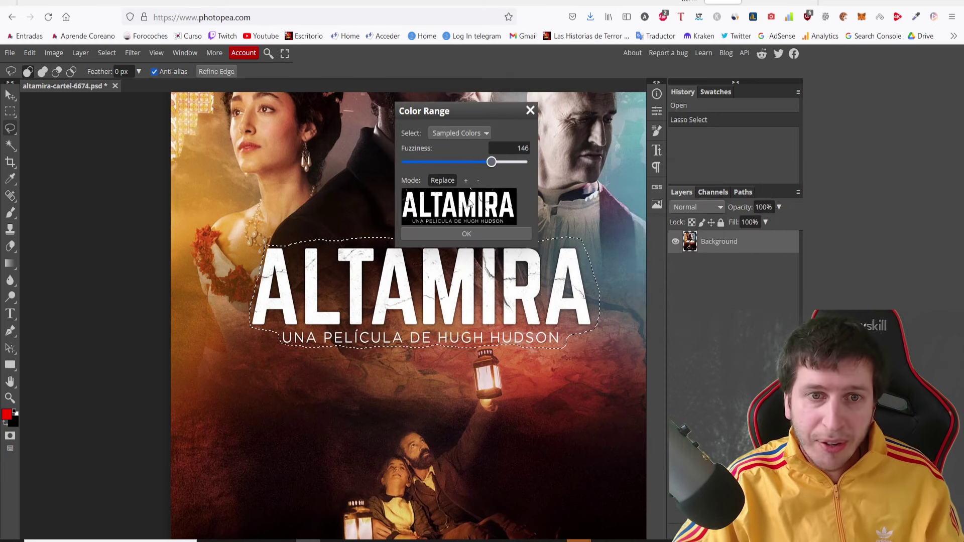
{"action": "left_click", "coordinate": [477, 231]}
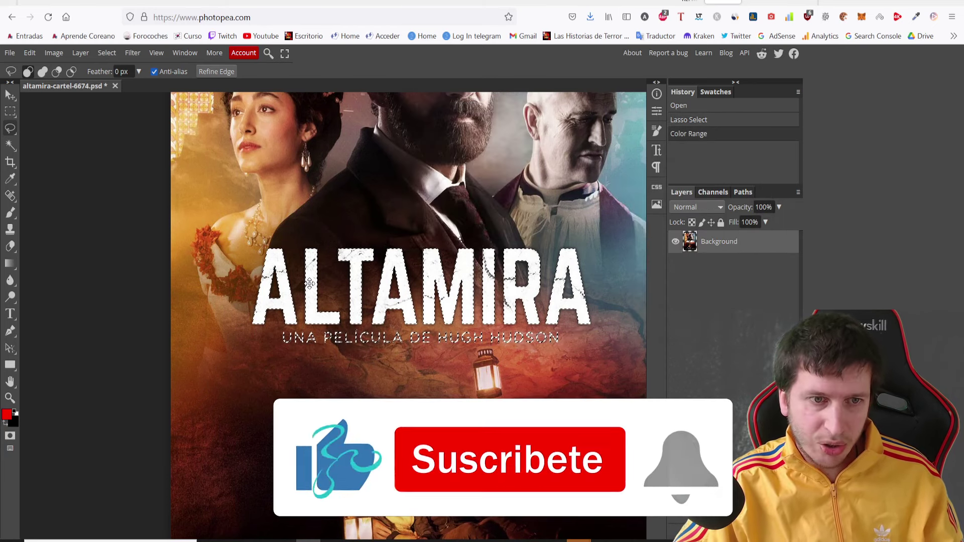
{"action": "left_click", "coordinate": [107, 53]}
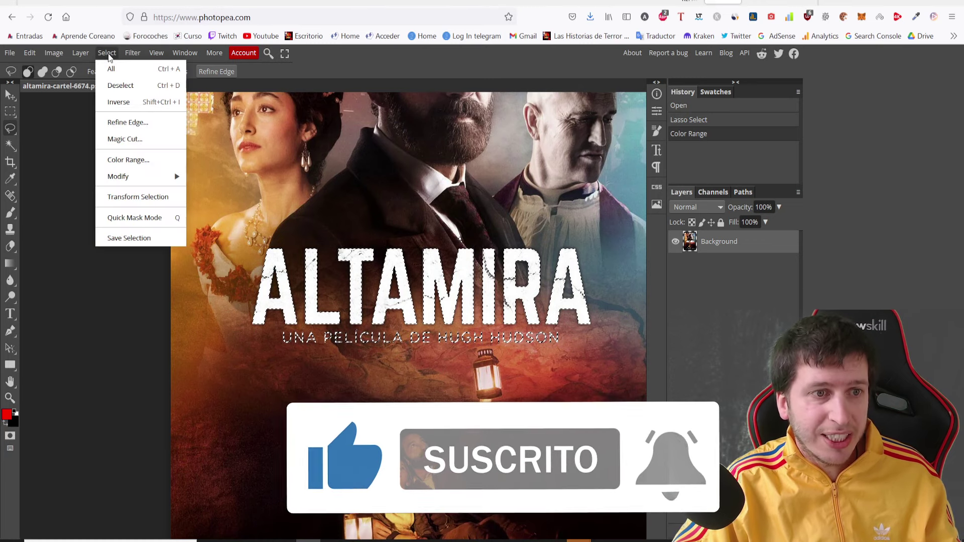
{"action": "mouse_move", "coordinate": [118, 176]}
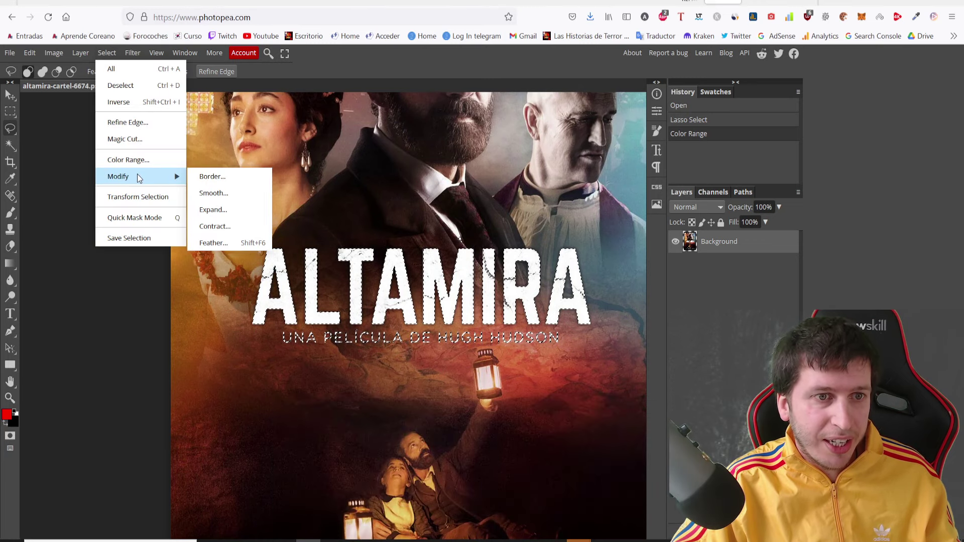
- Expand the title-letter selection by 2 px
{"action": "left_click", "coordinate": [219, 209]}
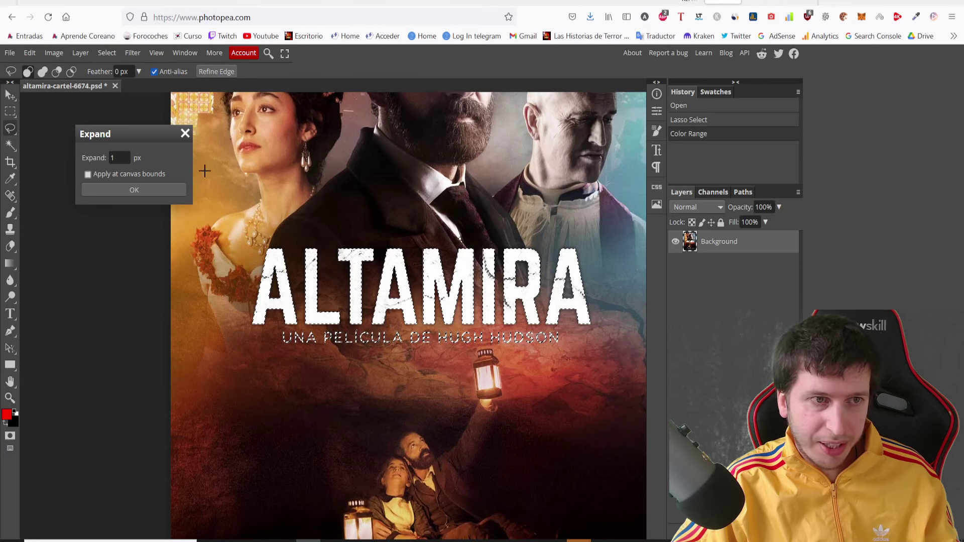
{"action": "mouse_move", "coordinate": [152, 130]}
{"action": "left_mouse_down"}
{"action": "mouse_move", "coordinate": [451, 122]}
{"action": "mouse_move", "coordinate": [486, 160]}
{"action": "left_mouse_up"}
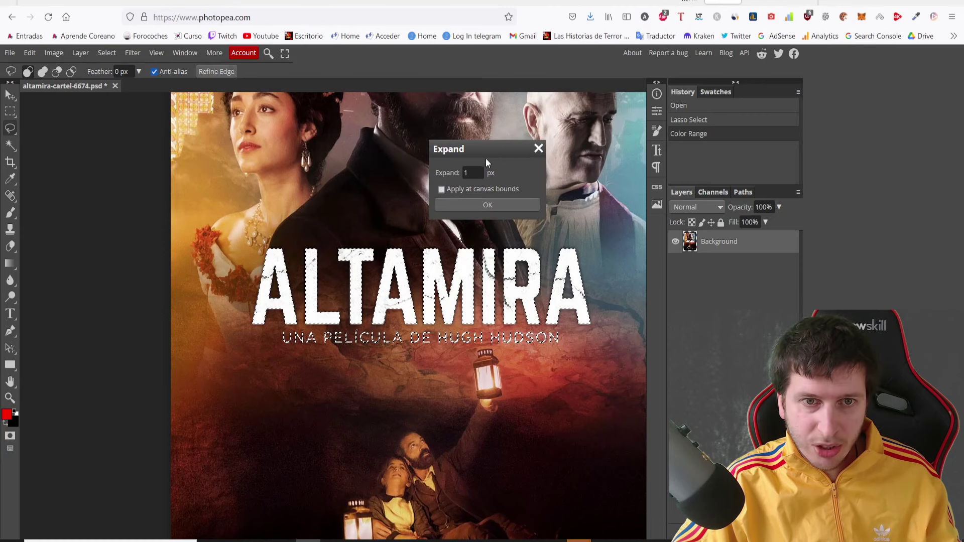
{"action": "type", "text": "2"}
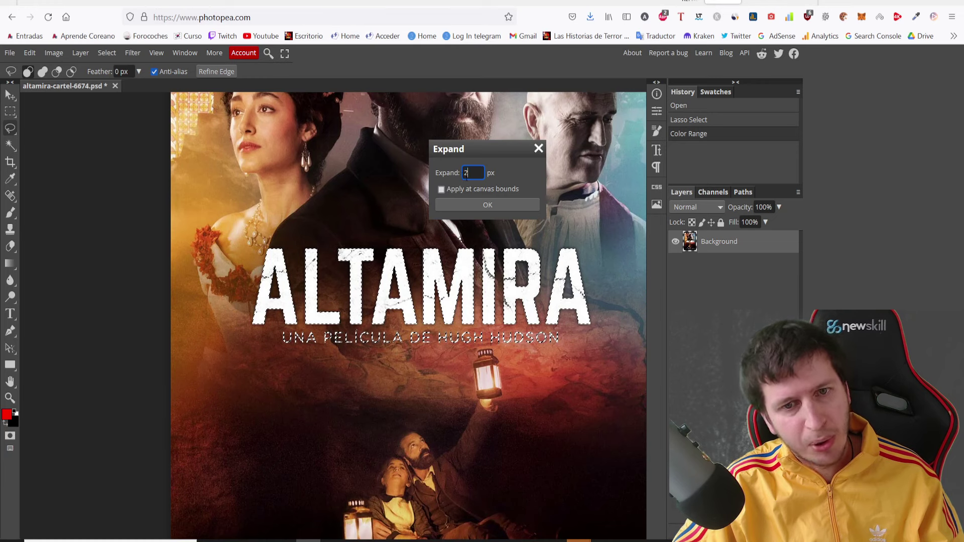
{"action": "left_click", "coordinate": [476, 203]}
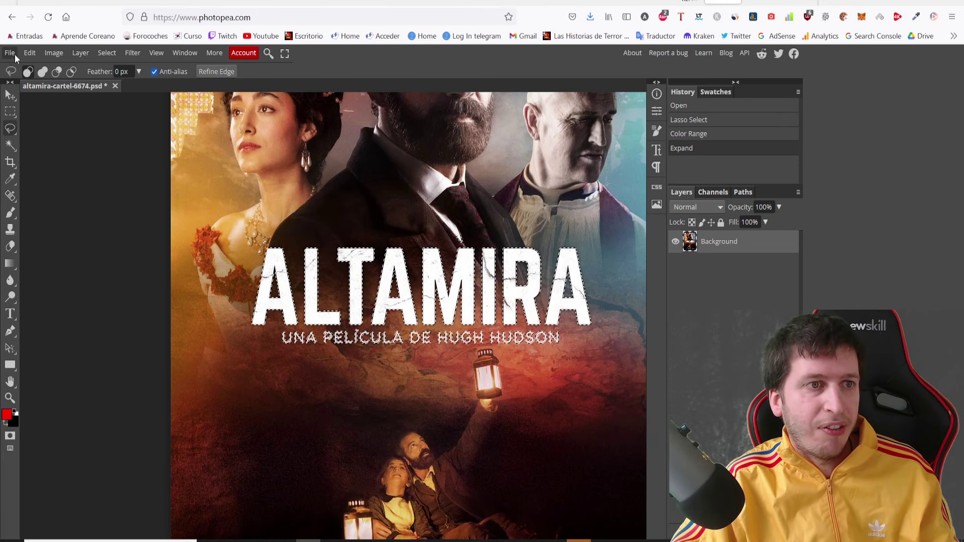
{"action": "left_click", "coordinate": [34, 53]}
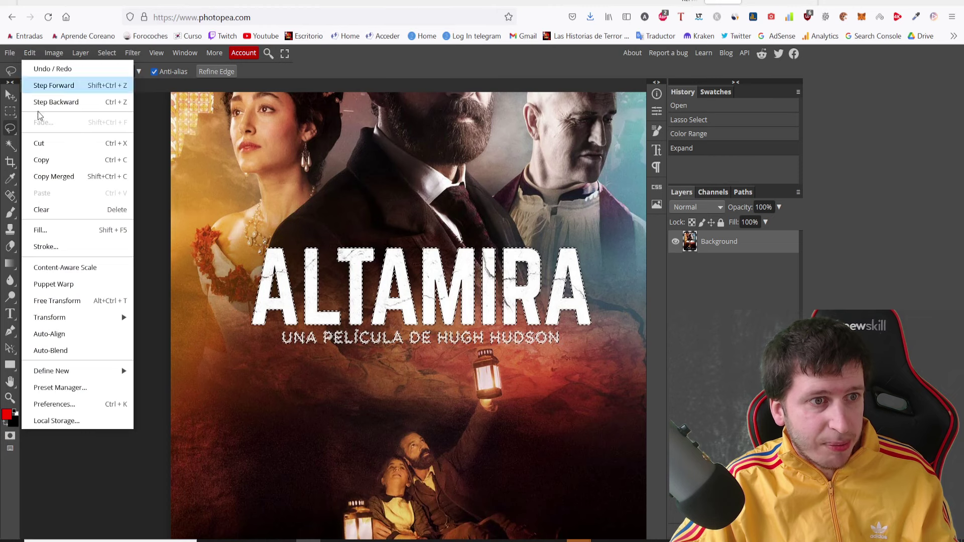
- Content-Aware fill the selection to erase the ALTAMIRA title and subtitle
{"action": "left_click", "coordinate": [58, 231]}
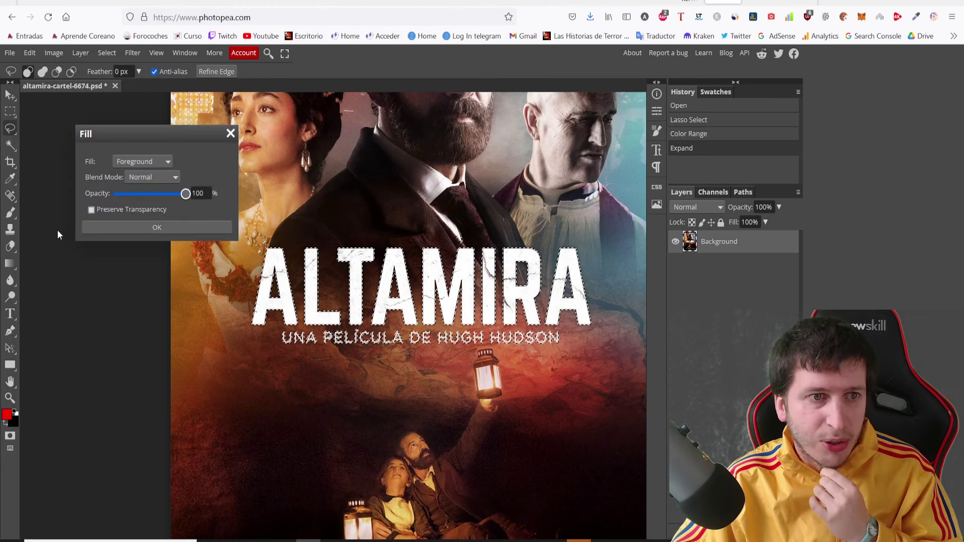
{"action": "left_click", "coordinate": [144, 161]}
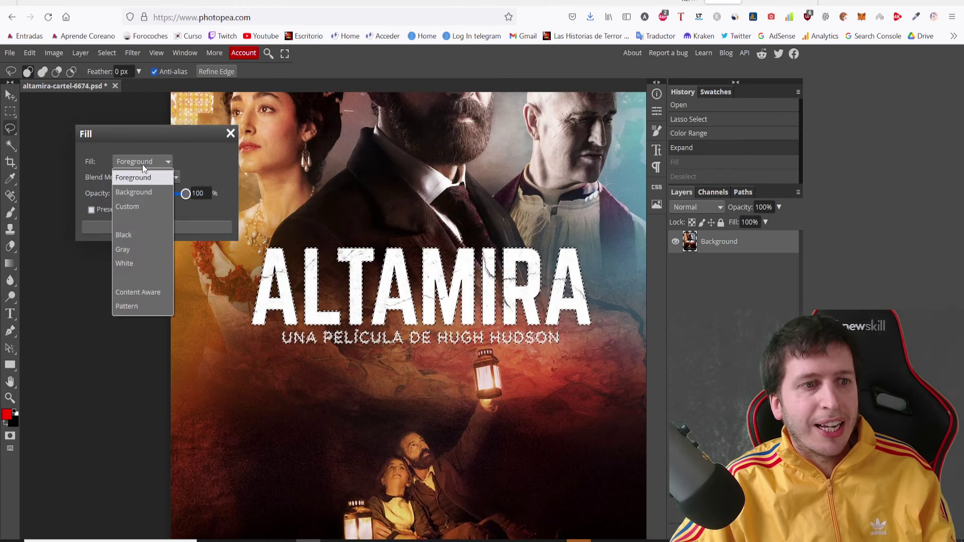
{"action": "left_click", "coordinate": [147, 285]}
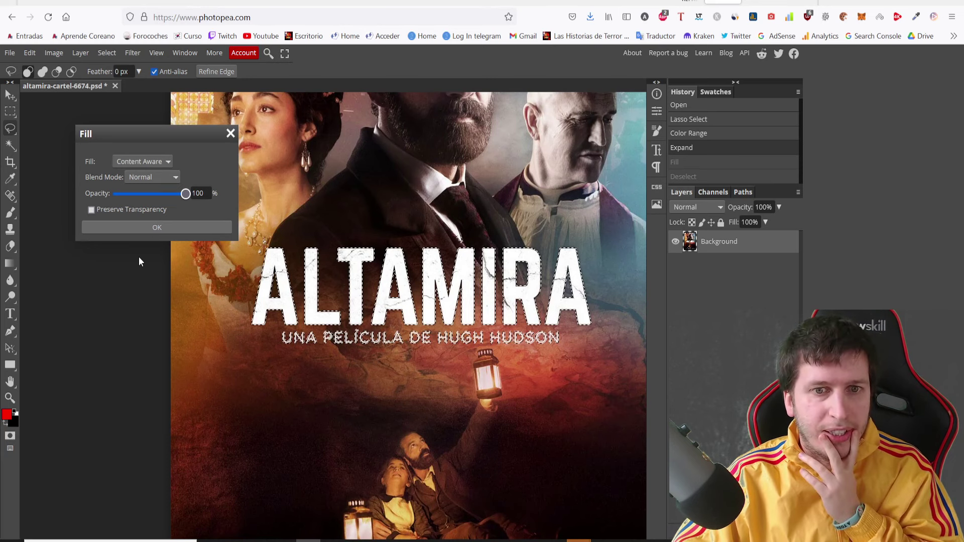
{"action": "key", "text": "Return"}
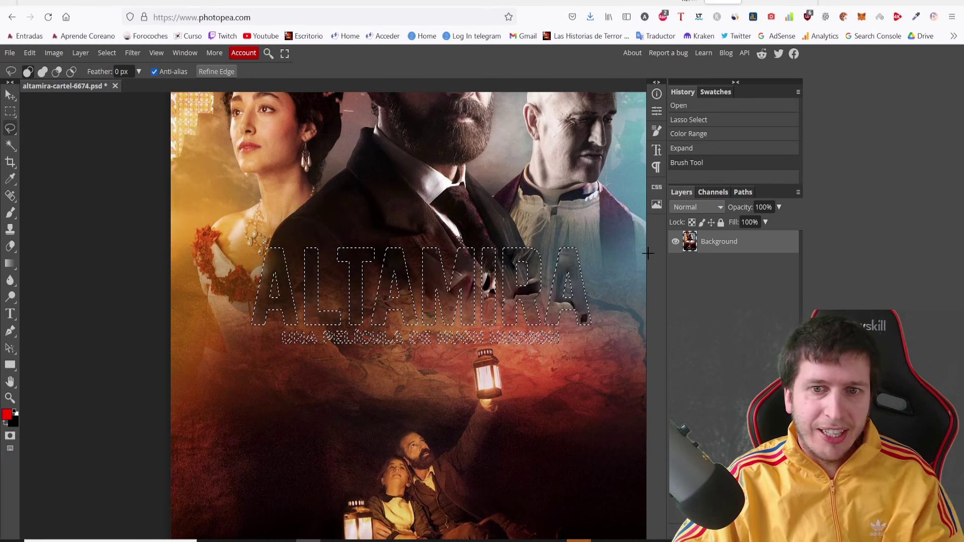
- Deselect and zoom out to view the whole poster without its title
{"action": "key", "text": "ctrl+d"}
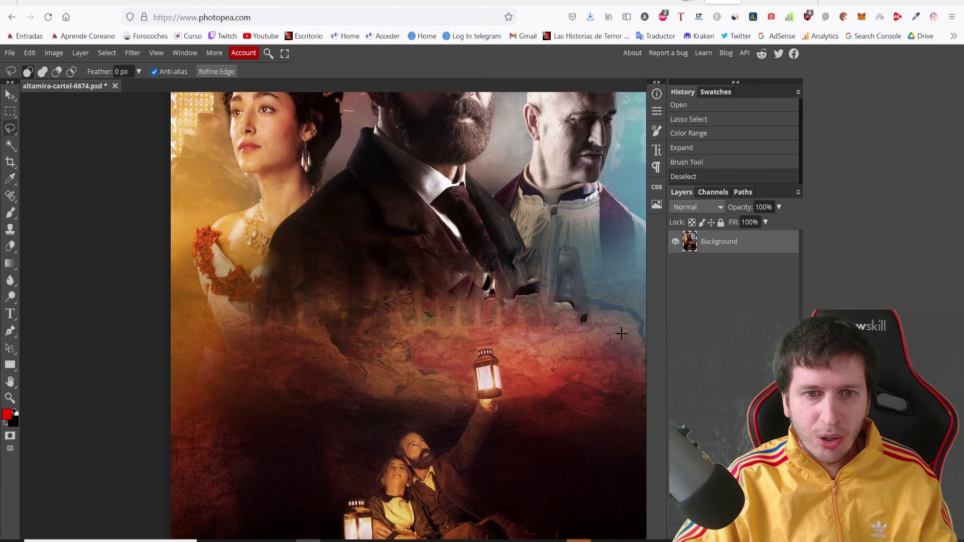
{"action": "scroll", "coordinate": [613, 333], "scroll_direction": "down", "scroll_amount": 2}
{"action": "scroll", "coordinate": [603, 328], "scroll_direction": "down", "scroll_amount": 2}
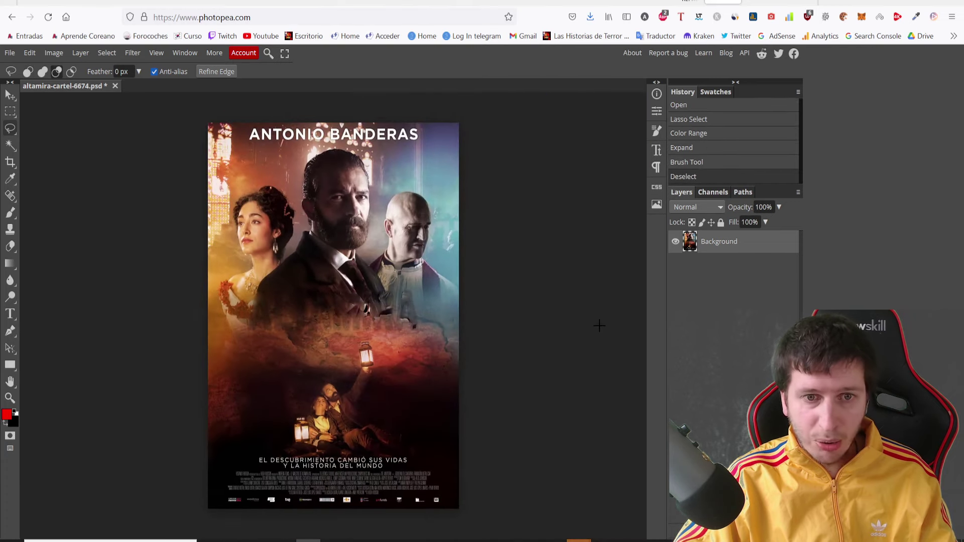
{"action": "scroll", "coordinate": [421, 316], "scroll_direction": "down", "scroll_amount": 1}
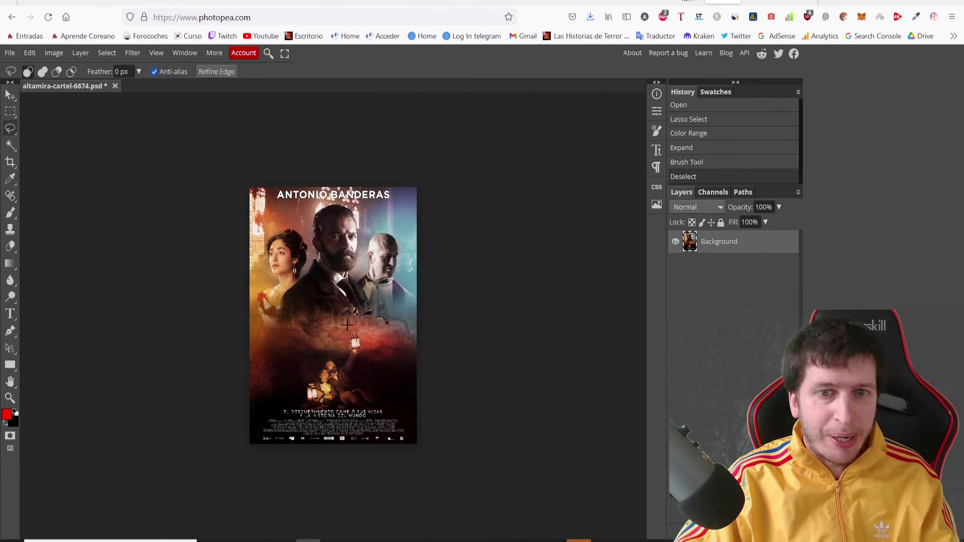
{"action": "scroll", "coordinate": [318, 261], "scroll_direction": "up", "scroll_amount": 1}
{"action": "scroll", "coordinate": [321, 311], "scroll_direction": "up", "scroll_amount": 1}
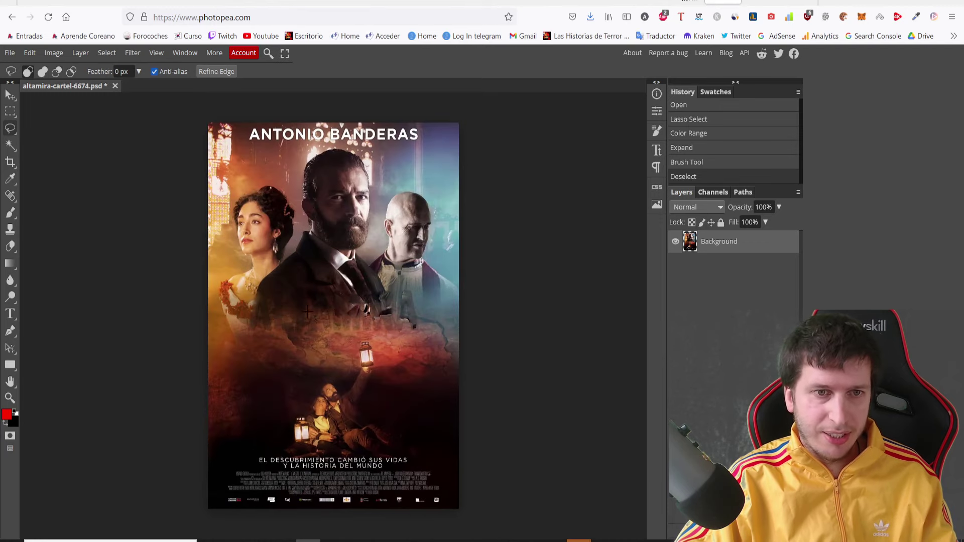